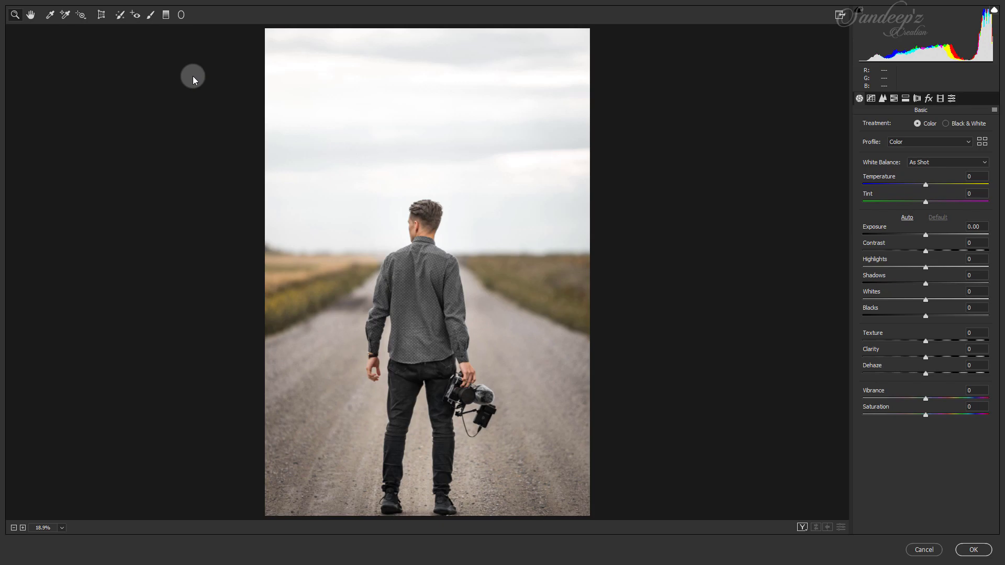
# Warm the photo by setting both Temperature and Tint to +5
pyautogui.click(969, 175)
pyautogui.write('5')
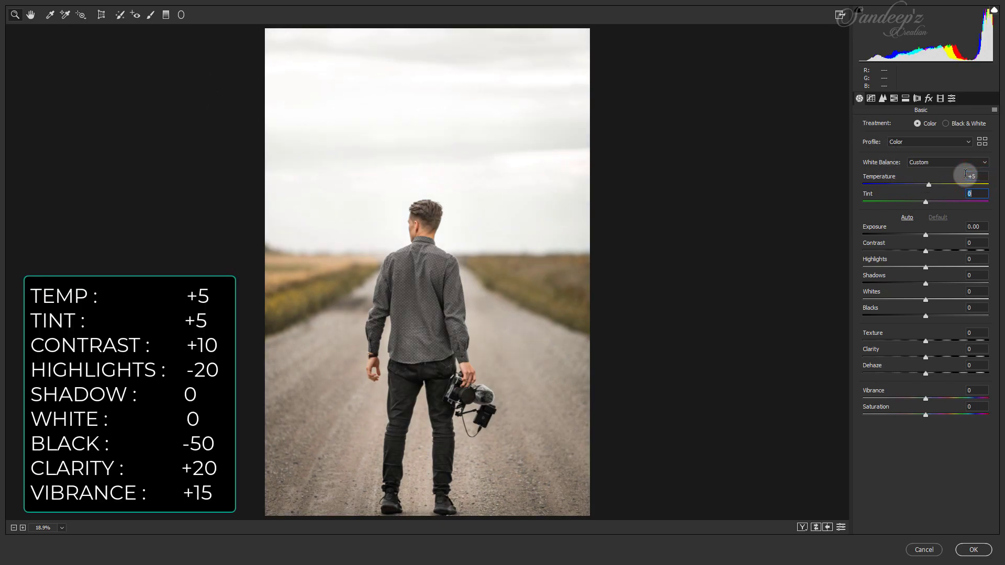
pyautogui.write('5')
# Adjust the photo's tones with Contrast at +10, Highlights at -20 and Blacks at -50
pyautogui.click(969, 243)
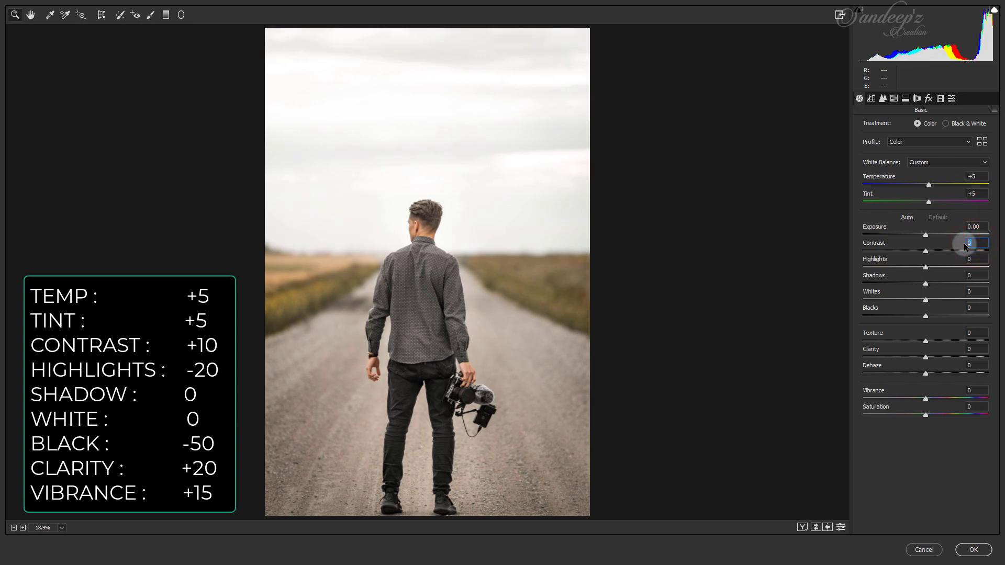
pyautogui.write('10')
pyautogui.write('-20')
pyautogui.press('Tab')
pyautogui.press('Tab')
pyautogui.press('Tab')
pyautogui.write('-50')
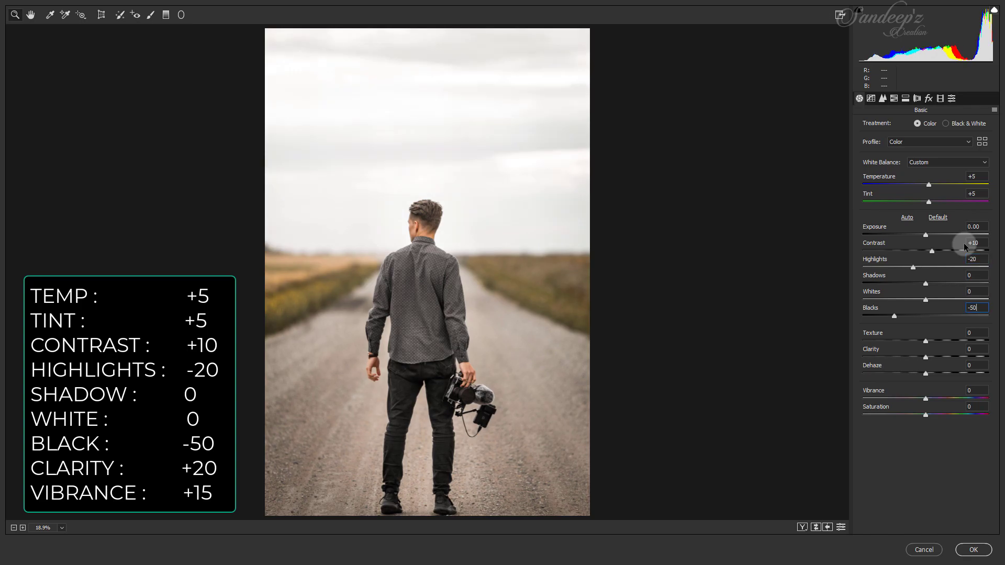
# Set the photo's Clarity to +20 and Vibrance to +15
pyautogui.press('Tab')
pyautogui.press('Tab')
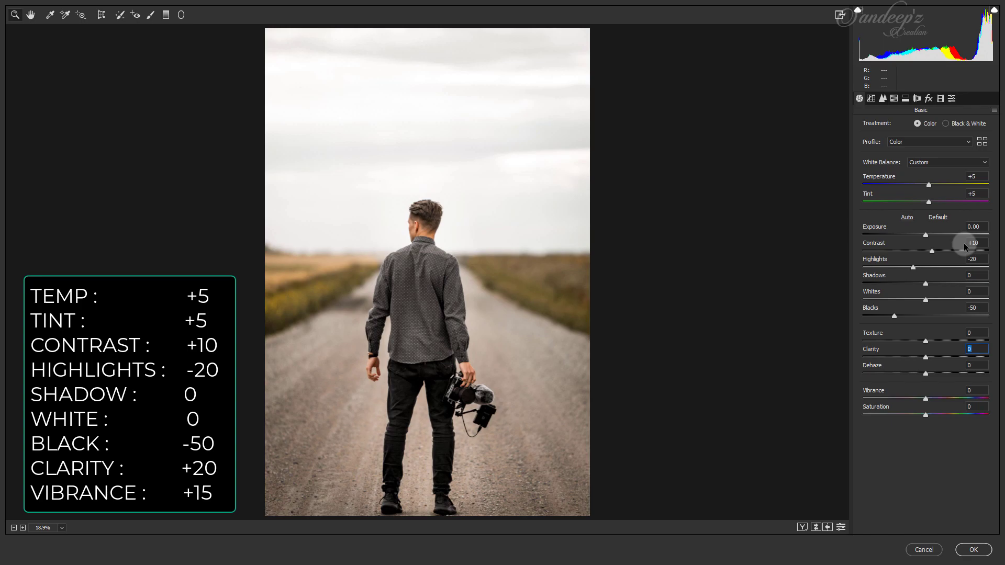
pyautogui.write('20')
pyautogui.press('Tab')
pyautogui.press('Tab')
pyautogui.write('15')
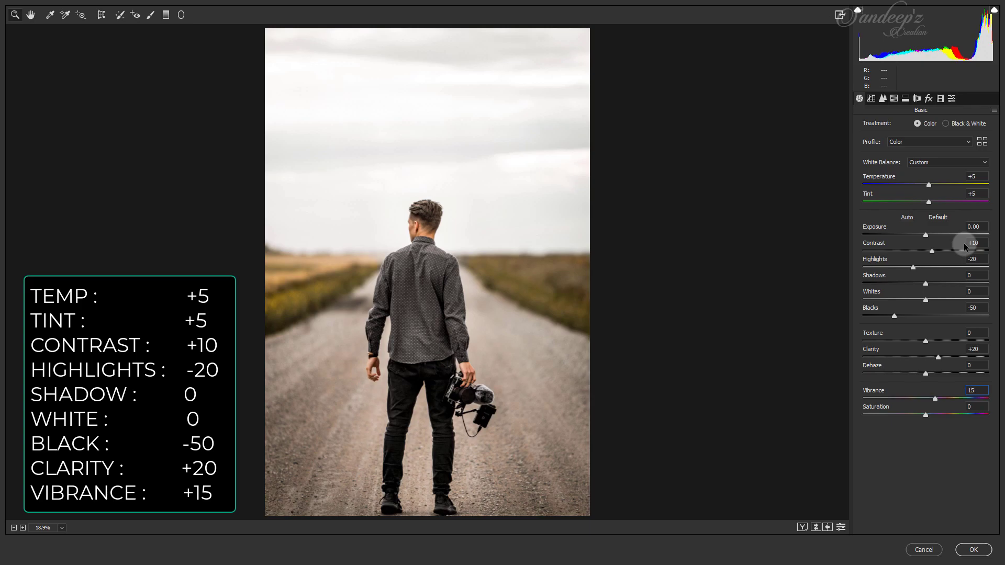
# Shape the RGB point curve with anchors near 65/64 and 193/195, a slightly raised black endpoint and the white endpoint output at 247
pyautogui.click(872, 100)
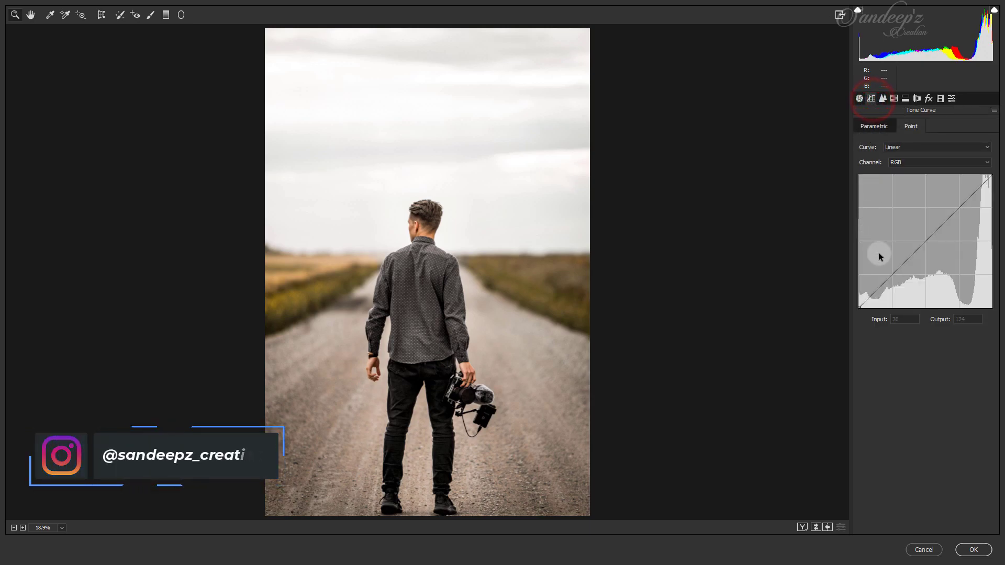
pyautogui.click(892, 274)
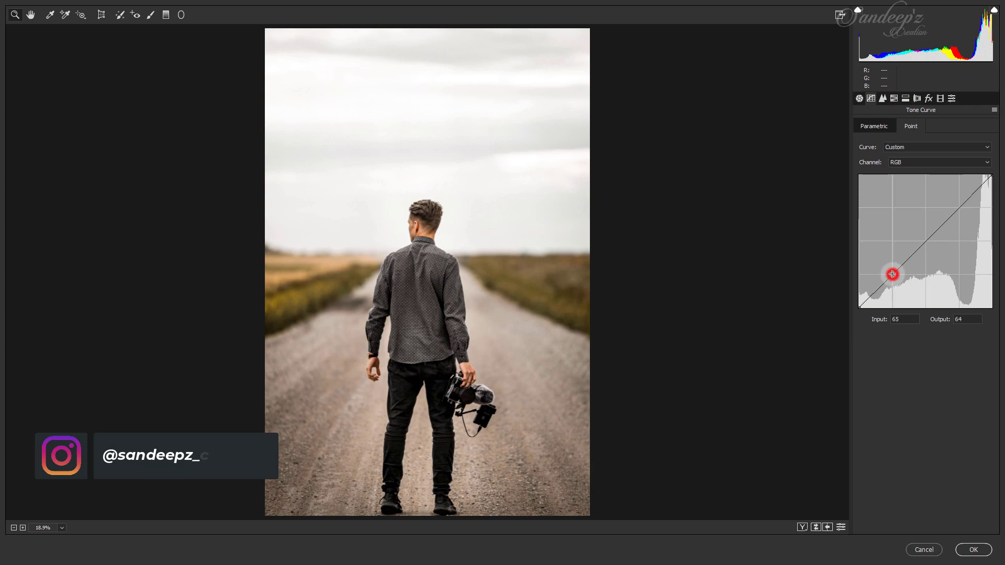
pyautogui.moveTo(859, 307); pyautogui.dragTo(853, 299)
pyautogui.click(959, 208)
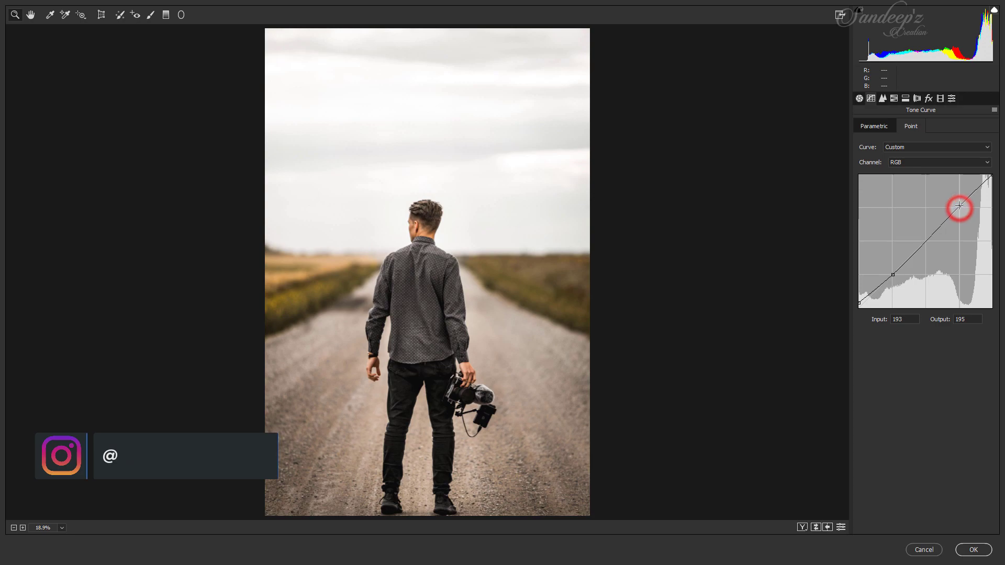
pyautogui.moveTo(992, 177); pyautogui.dragTo(993, 178)
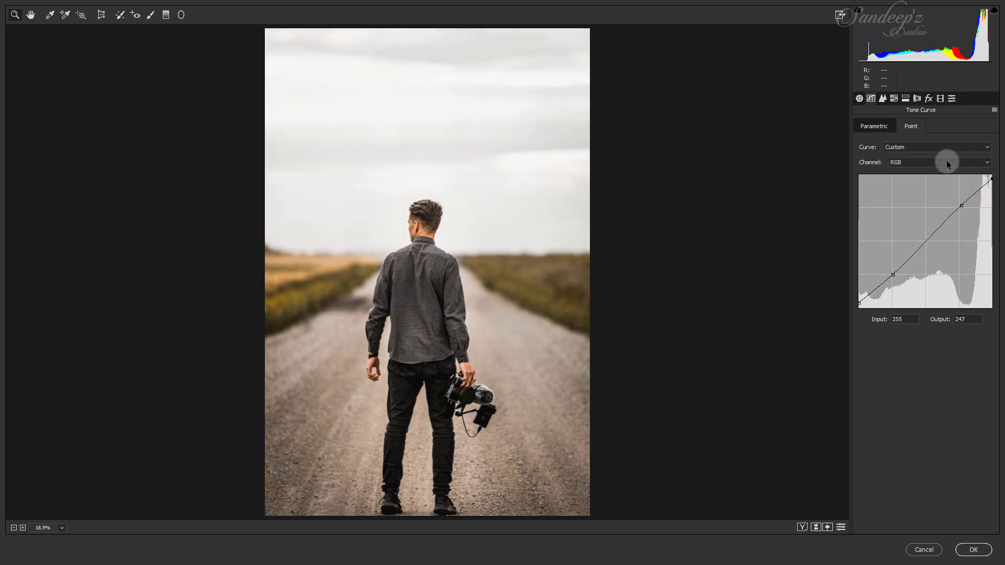
# Pull down the shadows of the Red channel's point curve, placing an anchor at input 64 and output 57
pyautogui.click(932, 165)
pyautogui.click(925, 175)
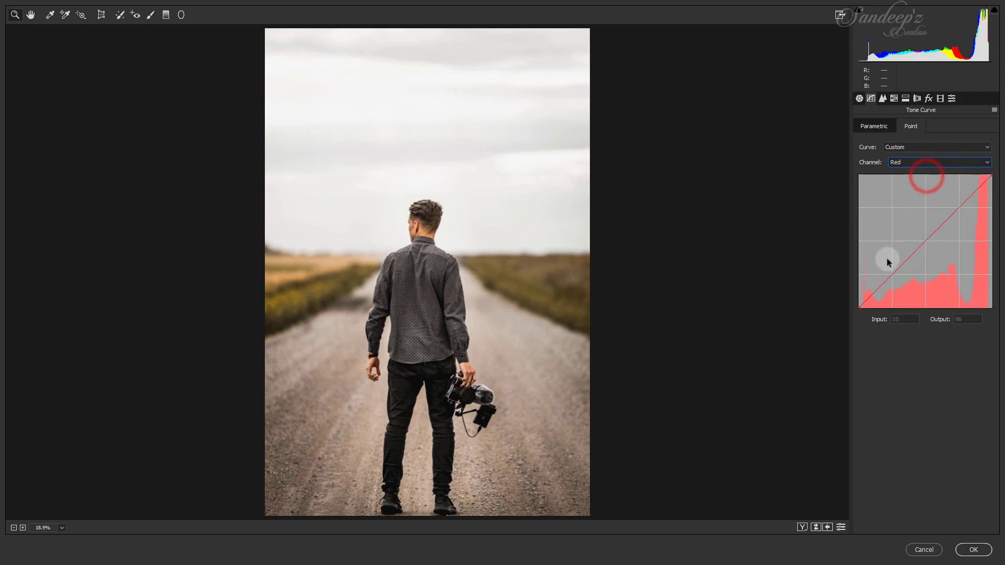
pyautogui.moveTo(893, 274); pyautogui.dragTo(892, 277)
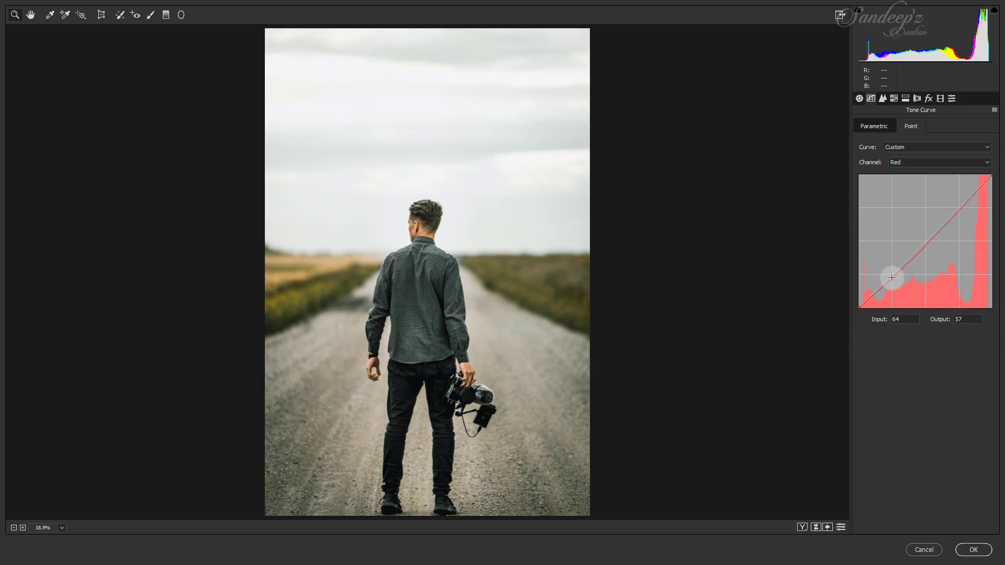
# On the Blue channel's point curve, lower the white endpoint to output 245 and raise the black endpoint to output 10
pyautogui.click(902, 163)
pyautogui.click(899, 197)
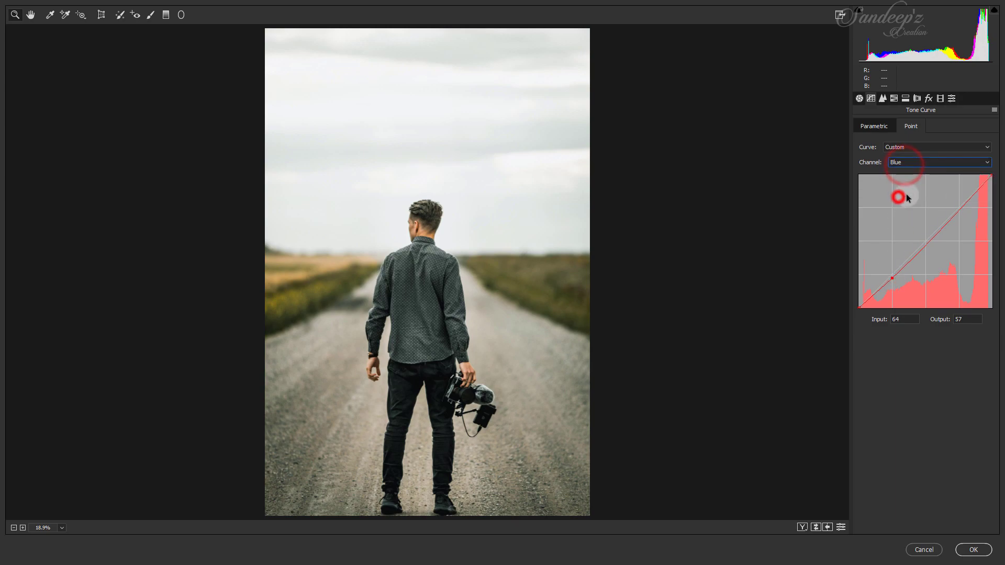
pyautogui.moveTo(993, 176); pyautogui.dragTo(996, 179)
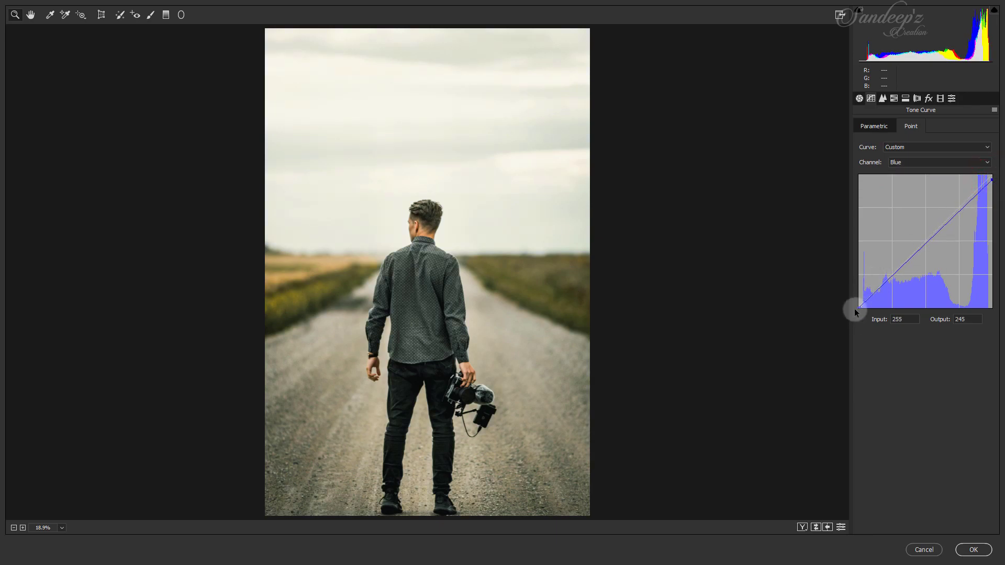
pyautogui.moveTo(856, 307); pyautogui.dragTo(855, 303)
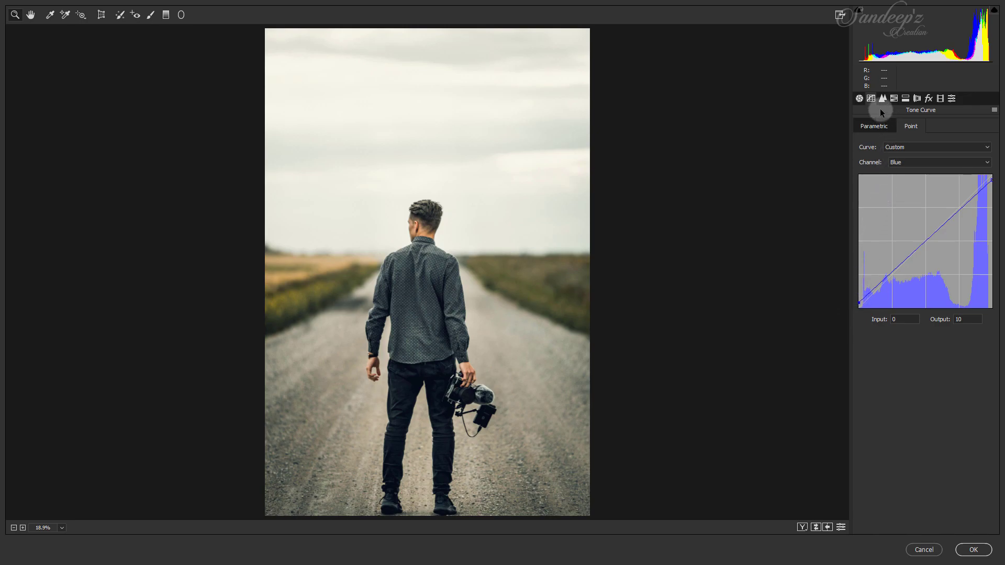
# In the HSL adjustments, set the hue of Oranges to +5 and of Yellows to -100
pyautogui.click(891, 100)
pyautogui.click(870, 126)
pyautogui.click(975, 173)
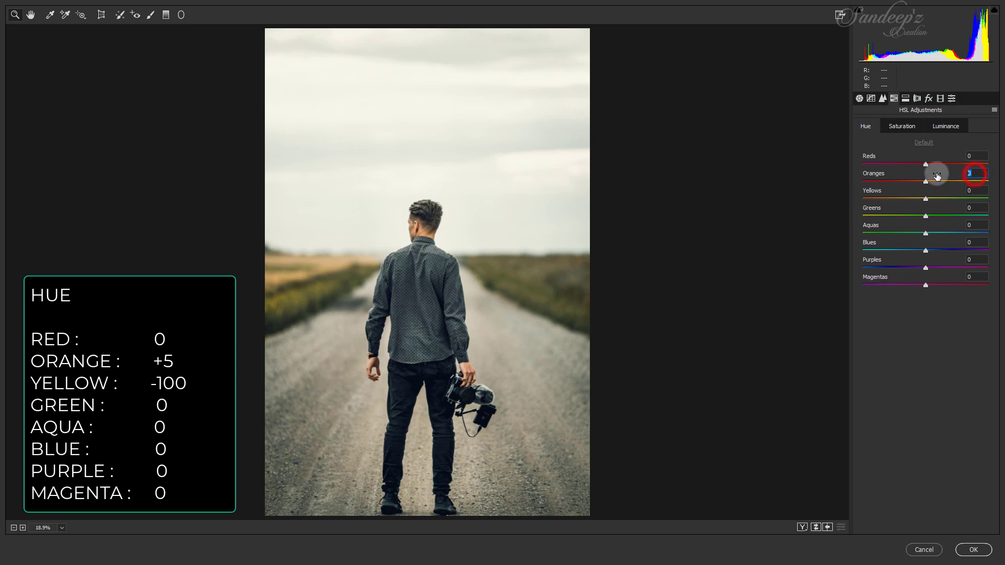
pyautogui.write('5')
pyautogui.click(973, 191)
pyautogui.write('-100')
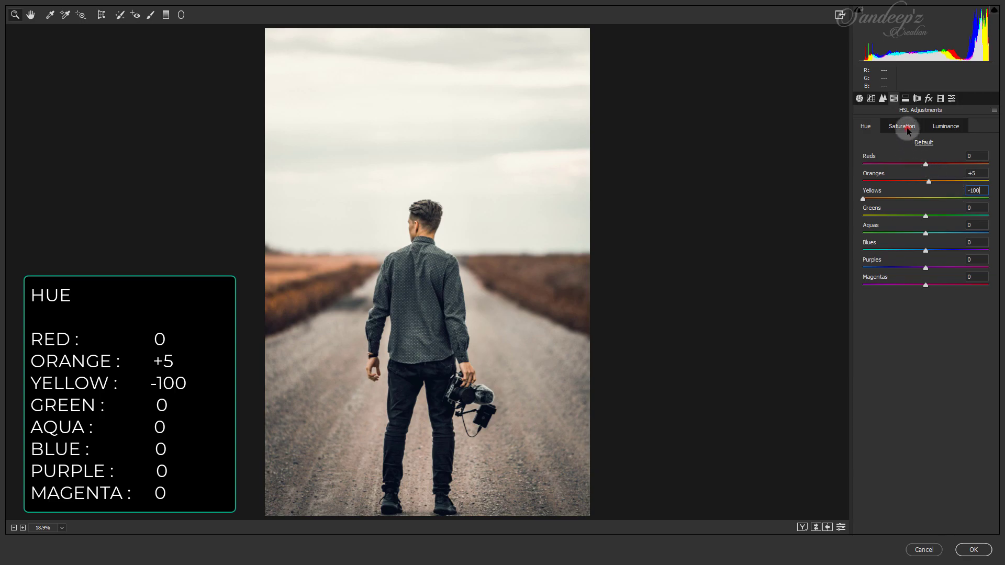
# Set HSL saturation to -5 for Oranges and -100 for Yellows through Magentas, and set the luminance of Oranges to +20
pyautogui.click(907, 127)
pyautogui.click(966, 174)
pyautogui.write('-5')
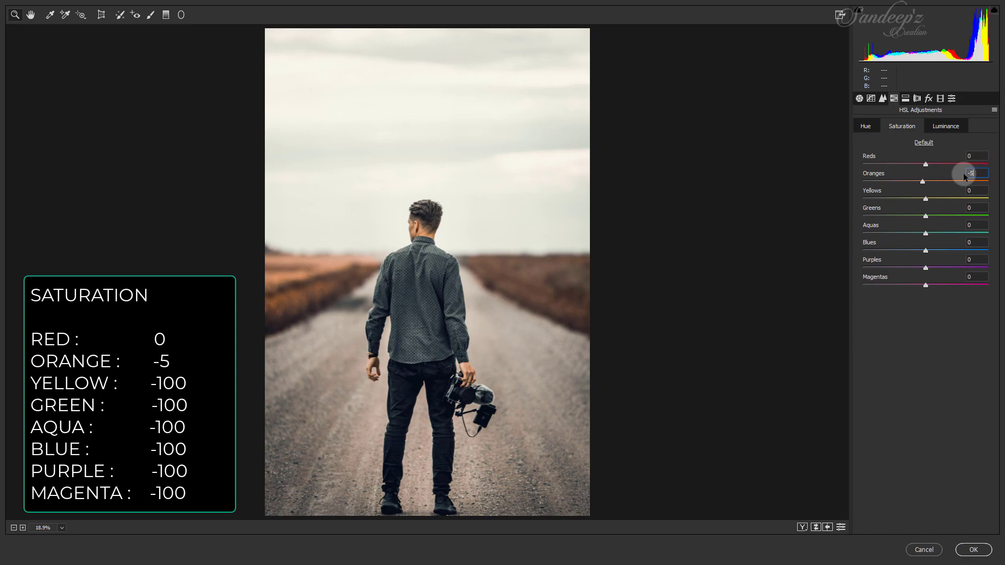
pyautogui.moveTo(925, 199); pyautogui.dragTo(852, 200)
pyautogui.moveTo(925, 216); pyautogui.dragTo(854, 215)
pyautogui.moveTo(927, 234); pyautogui.dragTo(847, 246)
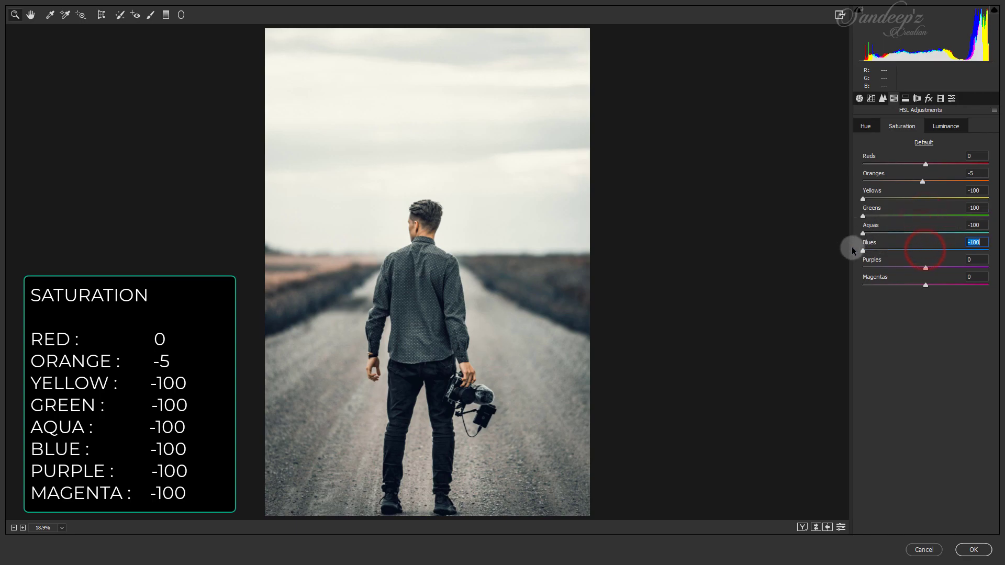
pyautogui.moveTo(924, 267); pyautogui.dragTo(838, 271)
pyautogui.moveTo(925, 285); pyautogui.dragTo(853, 281)
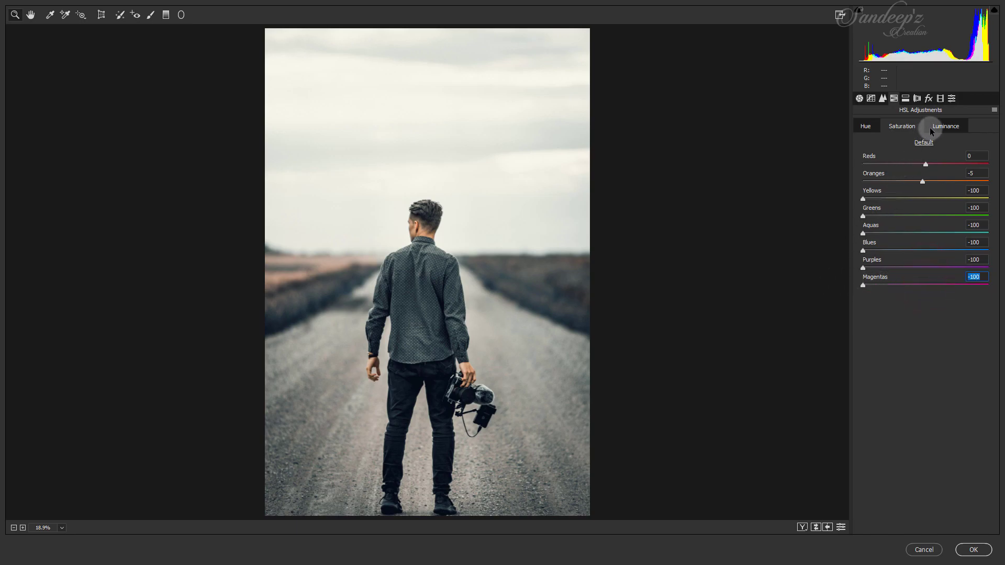
pyautogui.click(931, 130)
pyautogui.moveTo(926, 181); pyautogui.dragTo(935, 186)
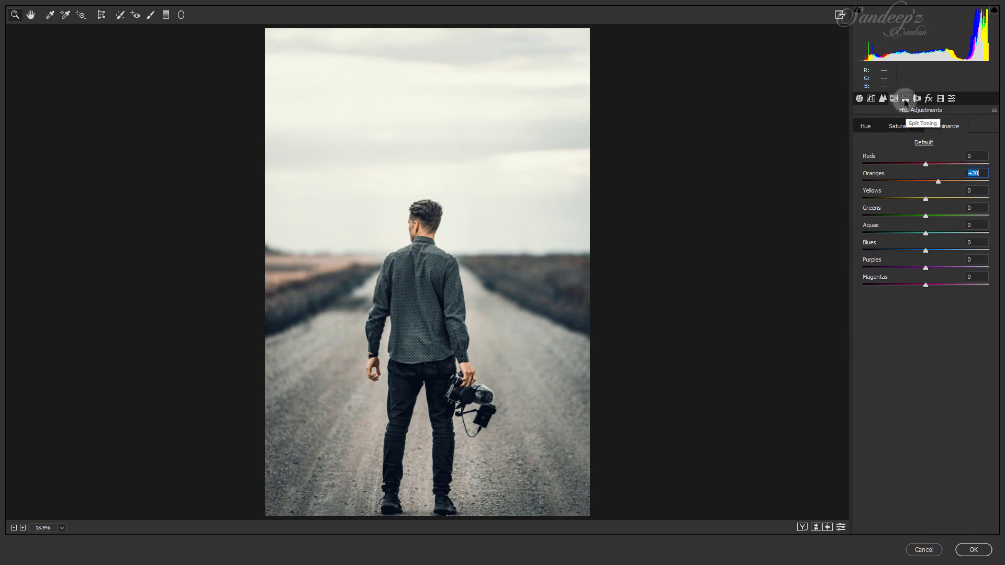
# Apply split toning with highlights at hue 35 and saturation 5, and shadows at hue 200 and saturation 10
pyautogui.click(906, 98)
pyautogui.click(980, 134)
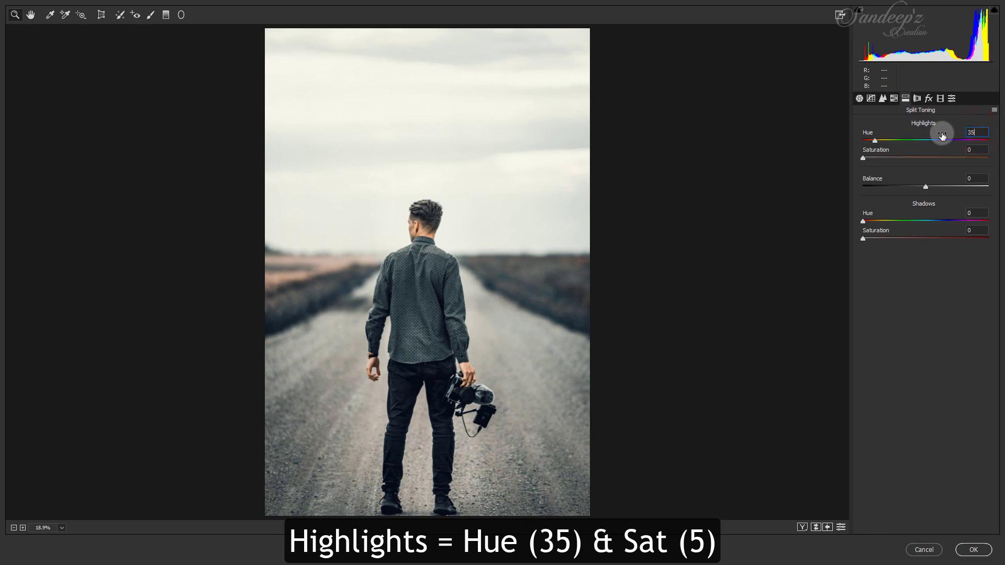
pyautogui.click(967, 151)
pyautogui.write('5')
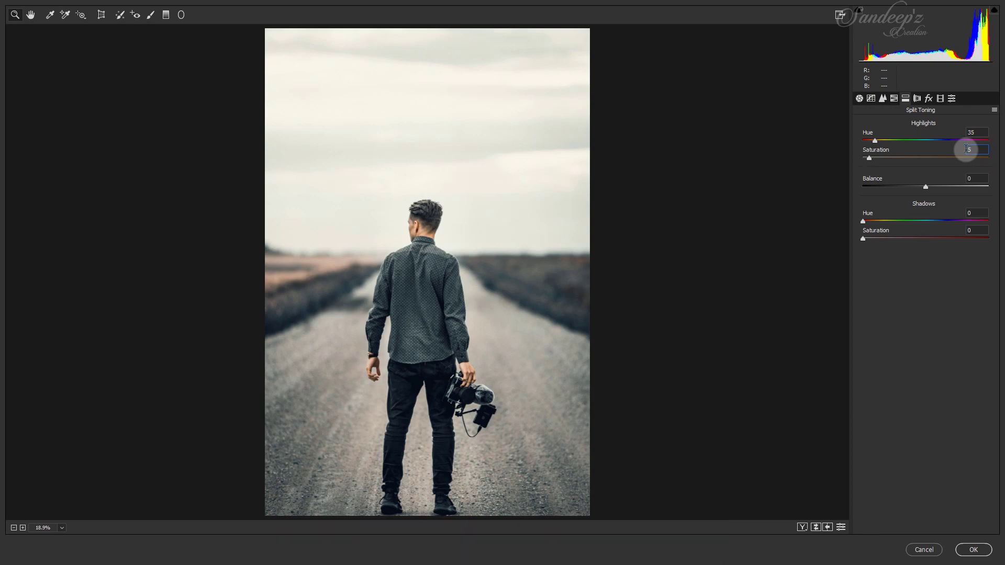
pyautogui.moveTo(864, 222); pyautogui.dragTo(936, 236)
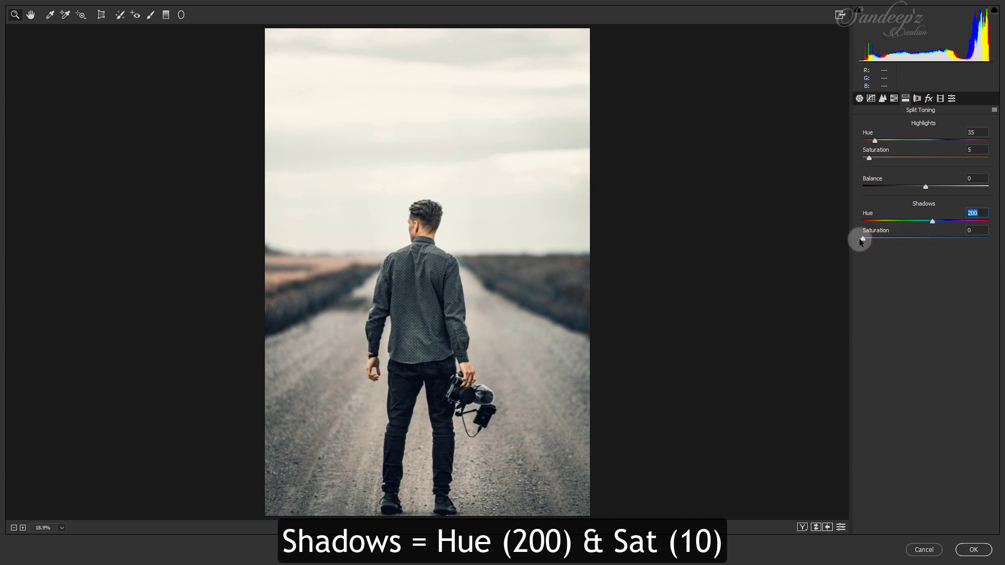
pyautogui.moveTo(863, 240); pyautogui.dragTo(865, 241)
pyautogui.moveTo(873, 243); pyautogui.dragTo(876, 243)
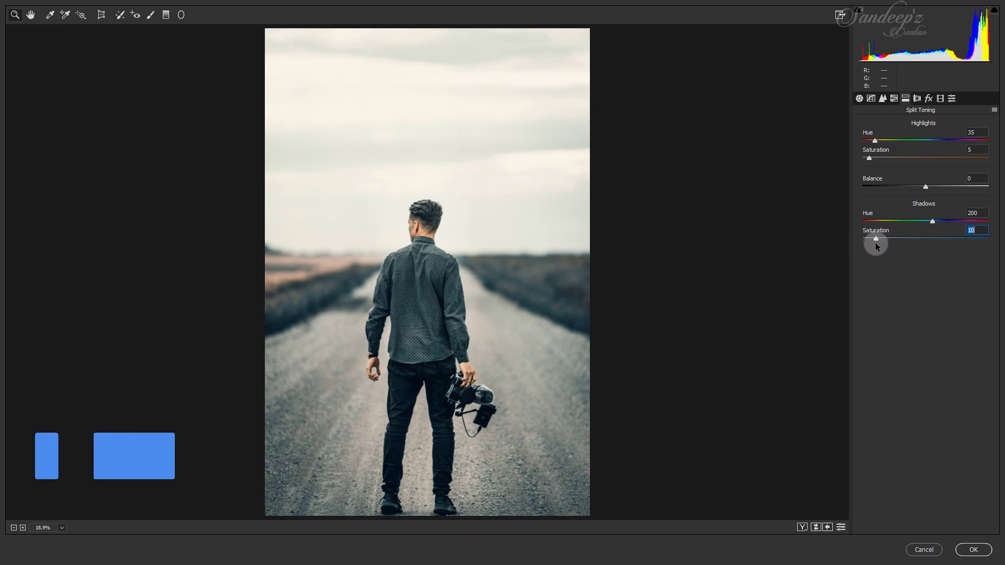
# Compare the graded photo side by side with the original and review the options for saving the settings as a preset
pyautogui.click(800, 527)
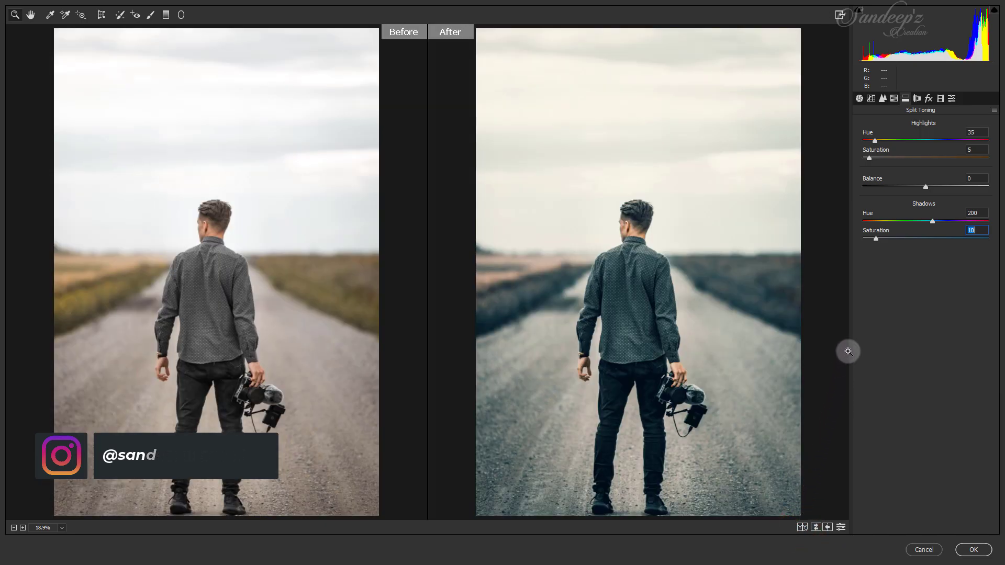
pyautogui.click(862, 101)
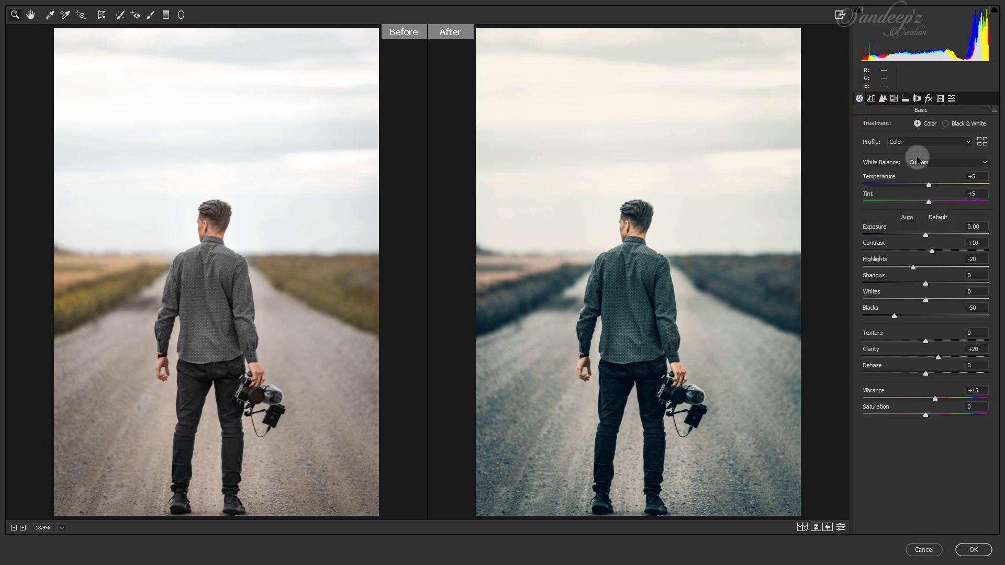
pyautogui.click(994, 111)
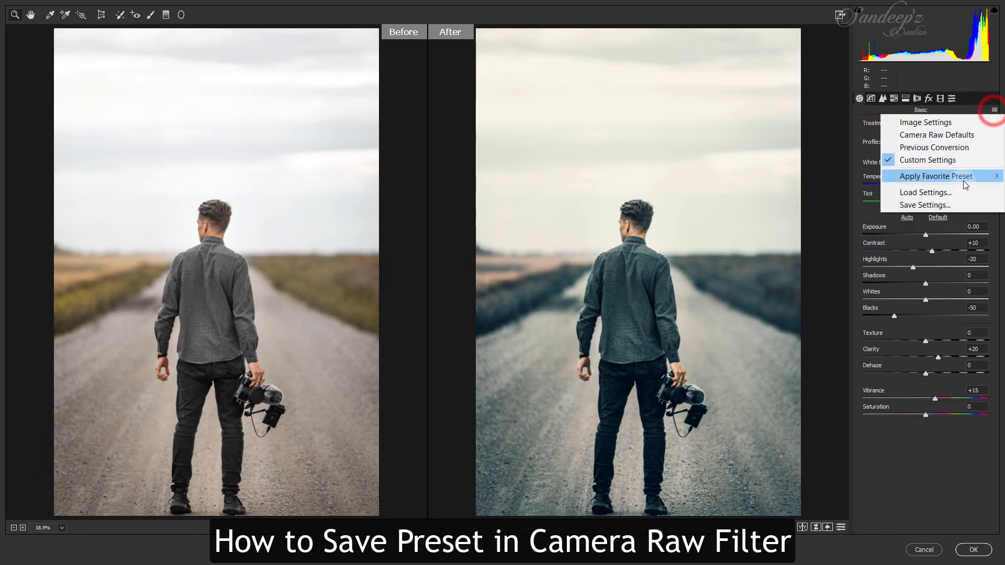
pyautogui.click(915, 209)
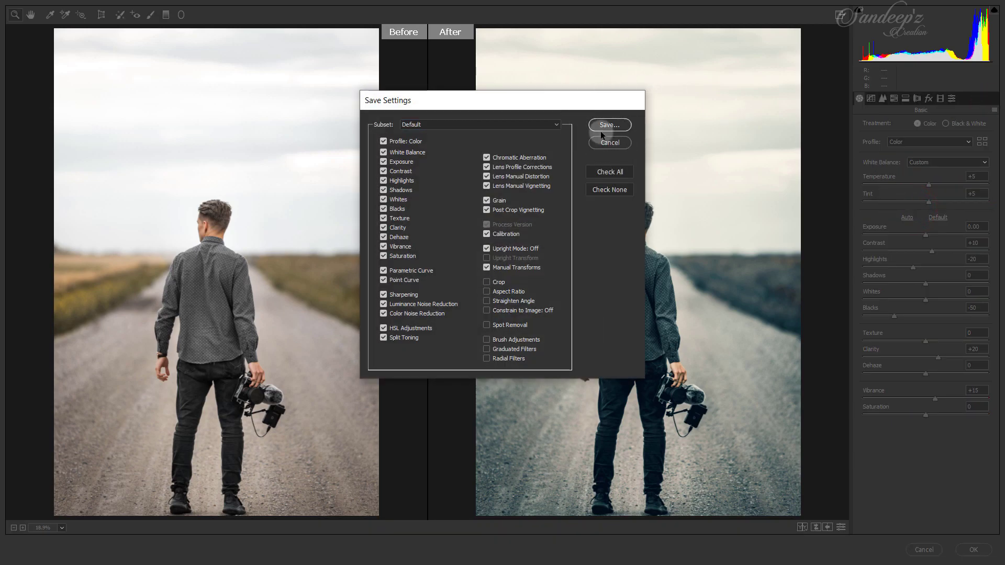
pyautogui.click(608, 142)
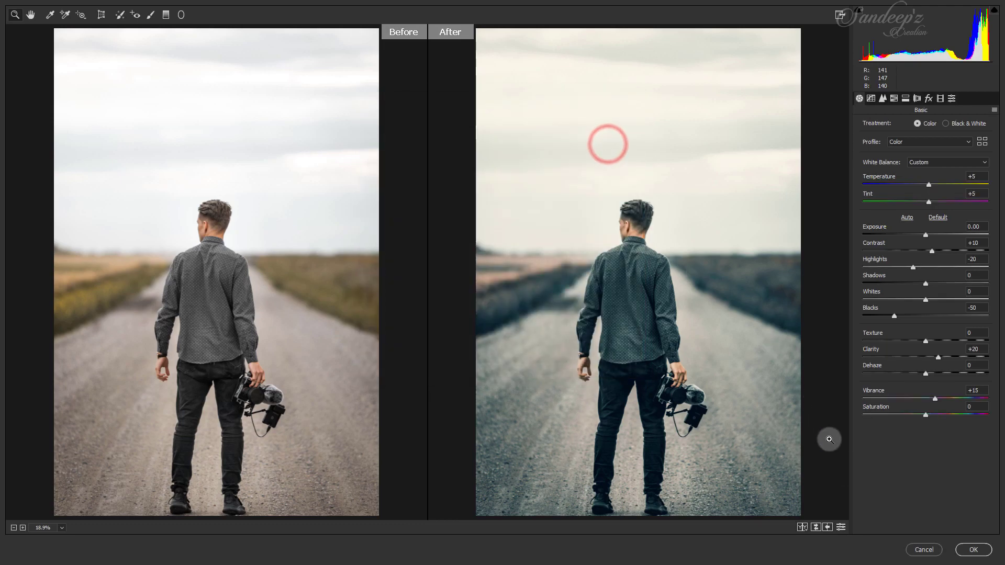
# Apply the Camera Raw adjustments and compare the graded Background copy with the original by switching its visibility off and on
pyautogui.click(973, 549)
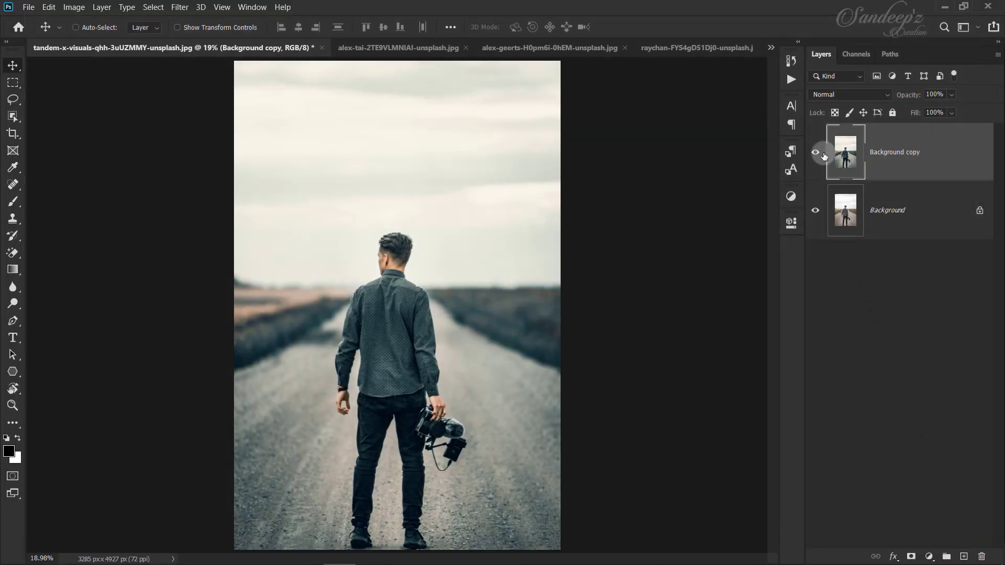
pyautogui.click(822, 153)
pyautogui.click(823, 153)
pyautogui.click(822, 153)
pyautogui.click(823, 153)
pyautogui.click(822, 153)
pyautogui.click(822, 153)
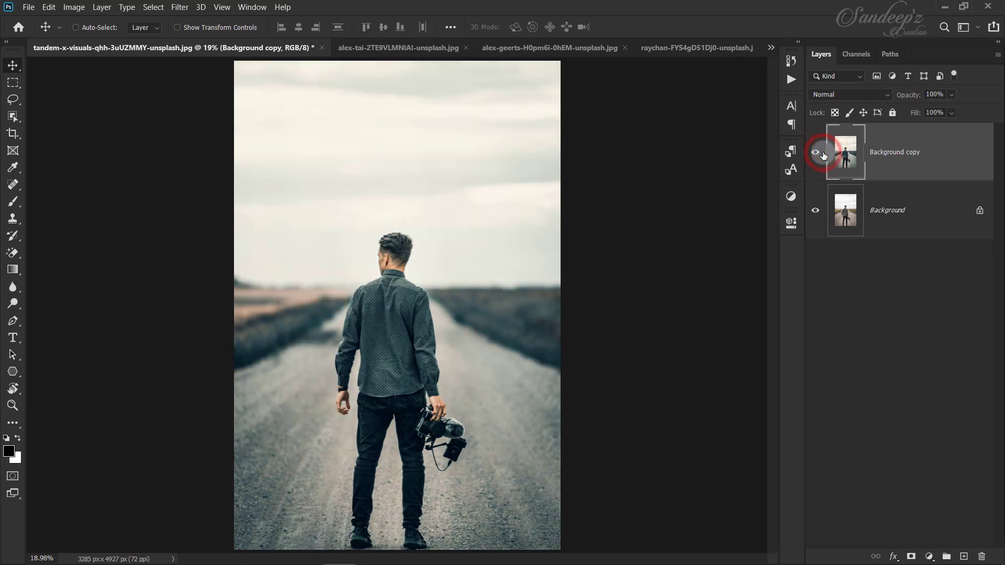
# Duplicate the Background layer of the aerial city photo and open the copy in the Camera Raw Filter for before/after comparison
pyautogui.click(404, 50)
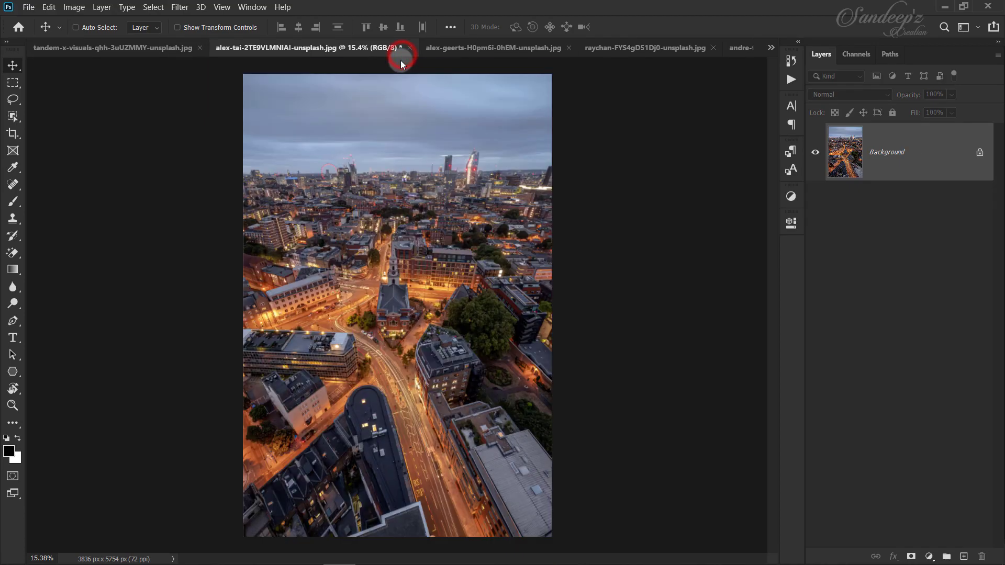
pyautogui.moveTo(937, 165); pyautogui.dragTo(965, 551)
pyautogui.click(179, 6)
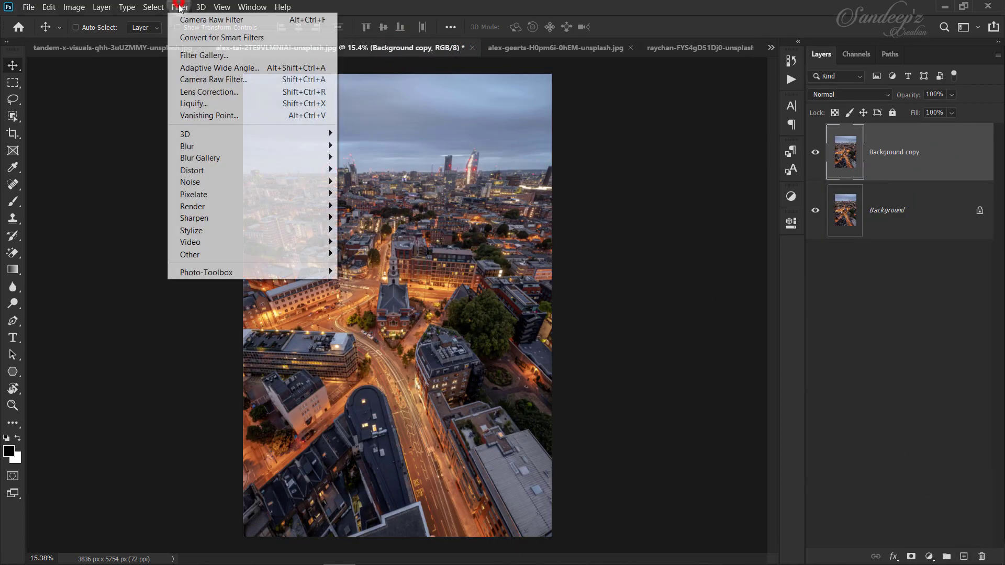
pyautogui.click(179, 79)
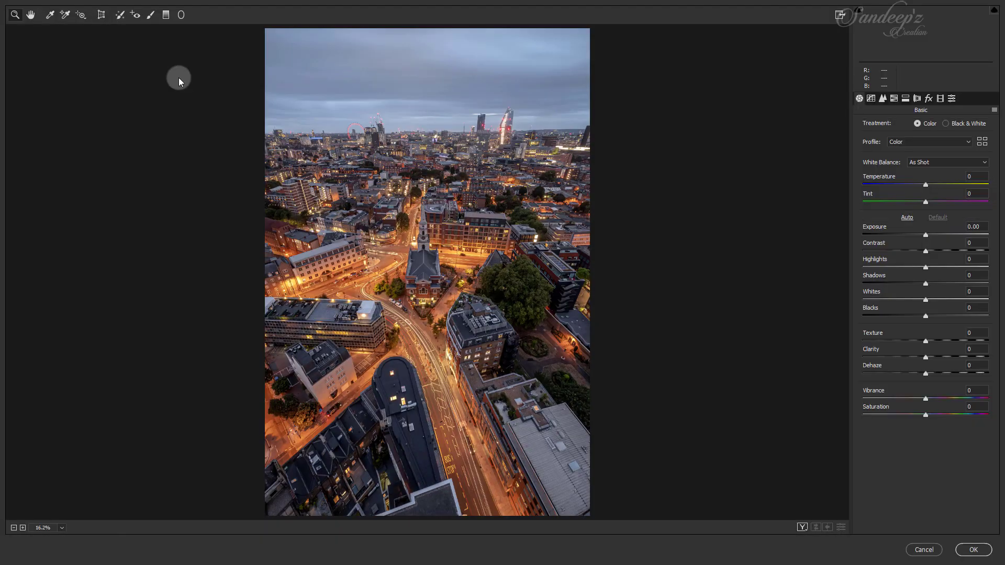
pyautogui.click(802, 527)
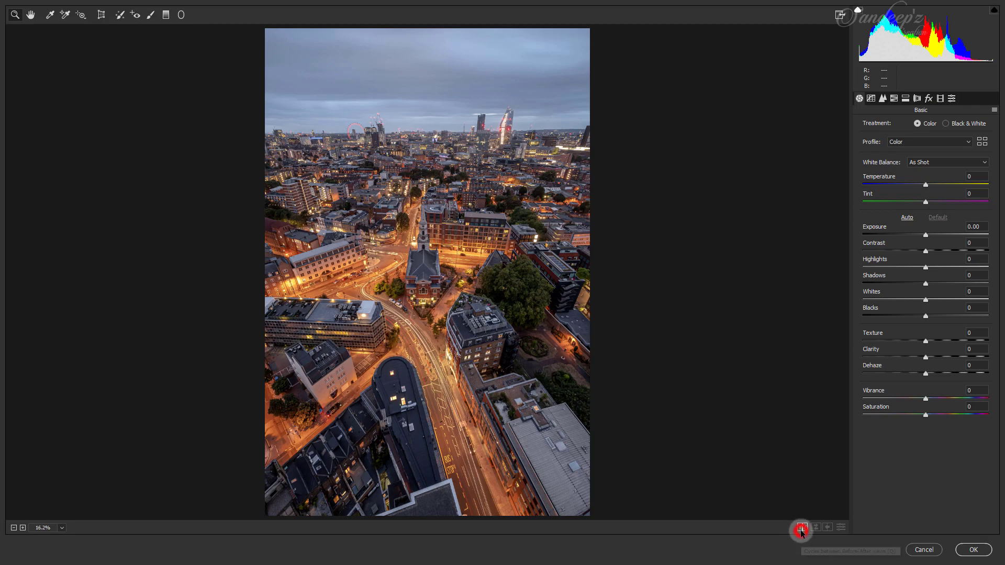
# Check the options for loading saved settings and apply the Faded Moody favourite preset to the aerial city photo
pyautogui.click(995, 109)
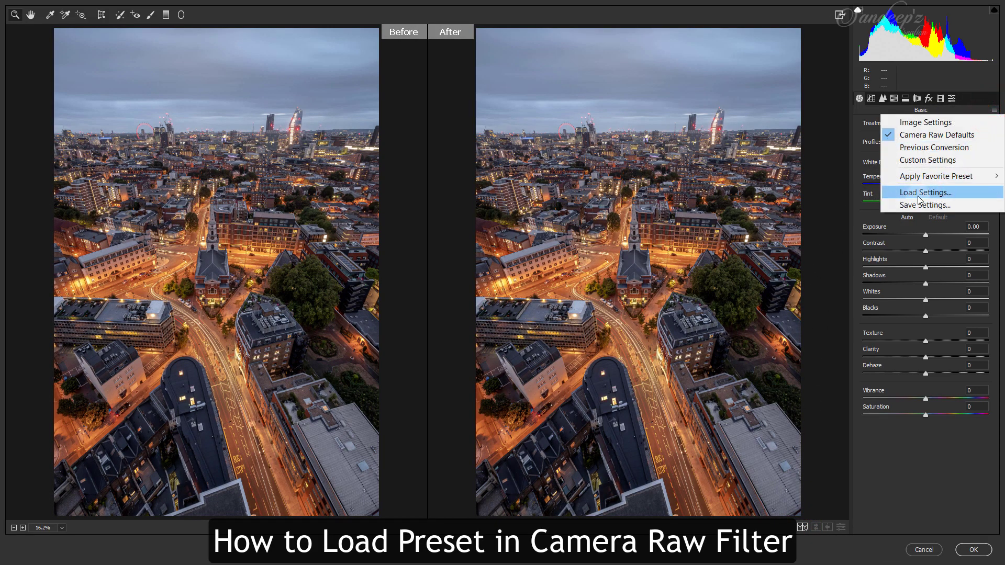
pyautogui.click(856, 202)
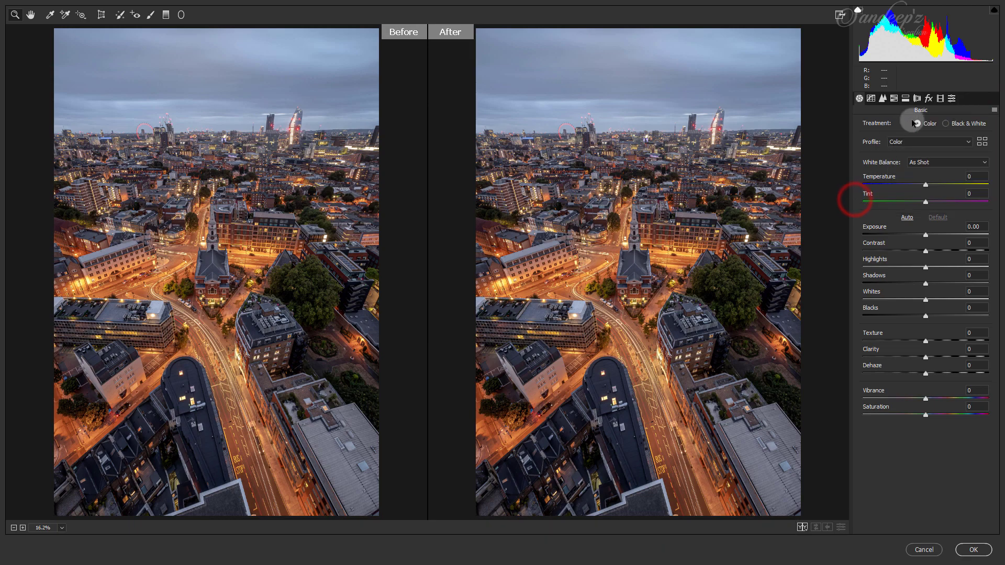
pyautogui.click(951, 99)
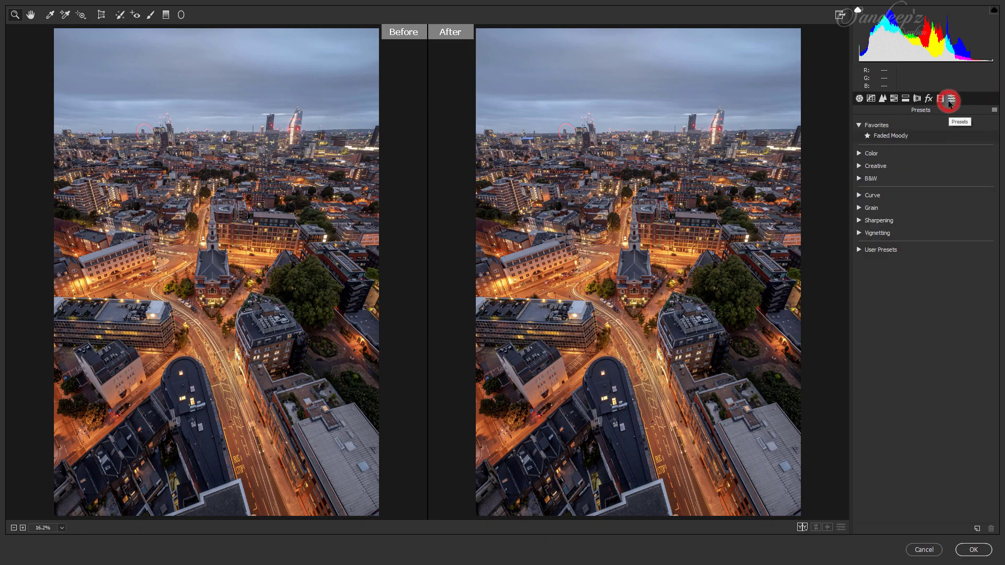
pyautogui.click(903, 141)
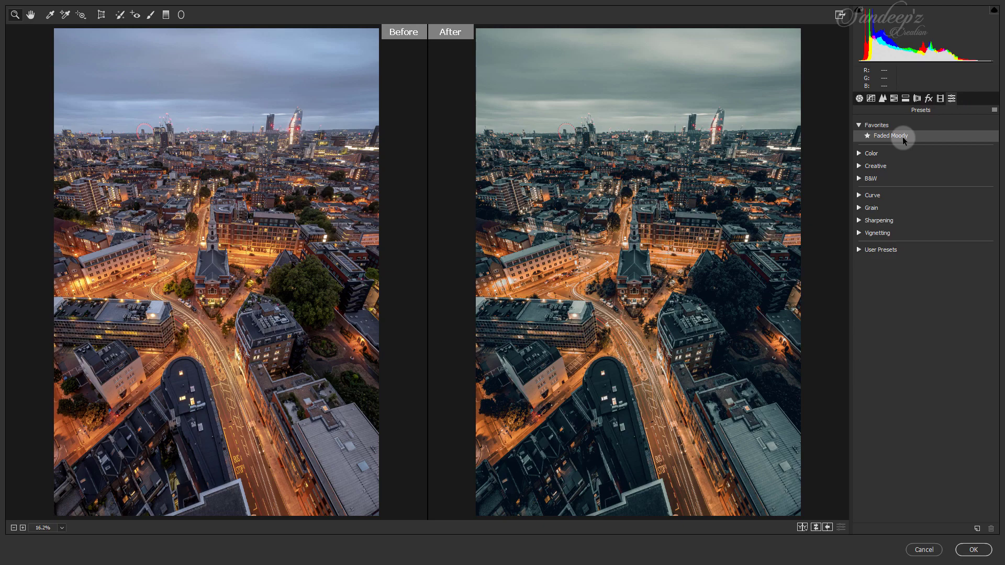
pyautogui.click(903, 140)
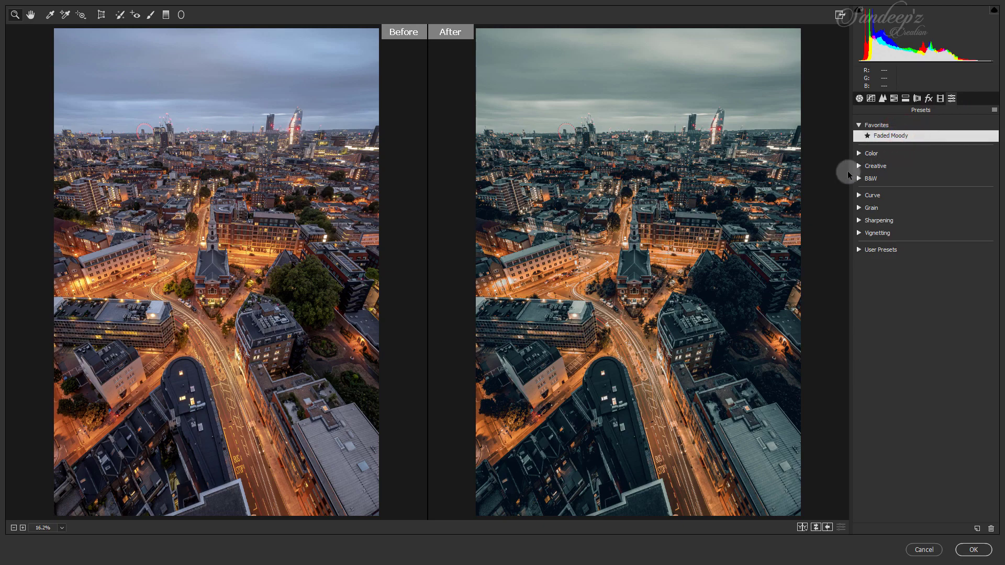
# Set the preset's basic Contrast to +13 and apply the Camera Raw adjustments to the Background copy layer
pyautogui.click(859, 98)
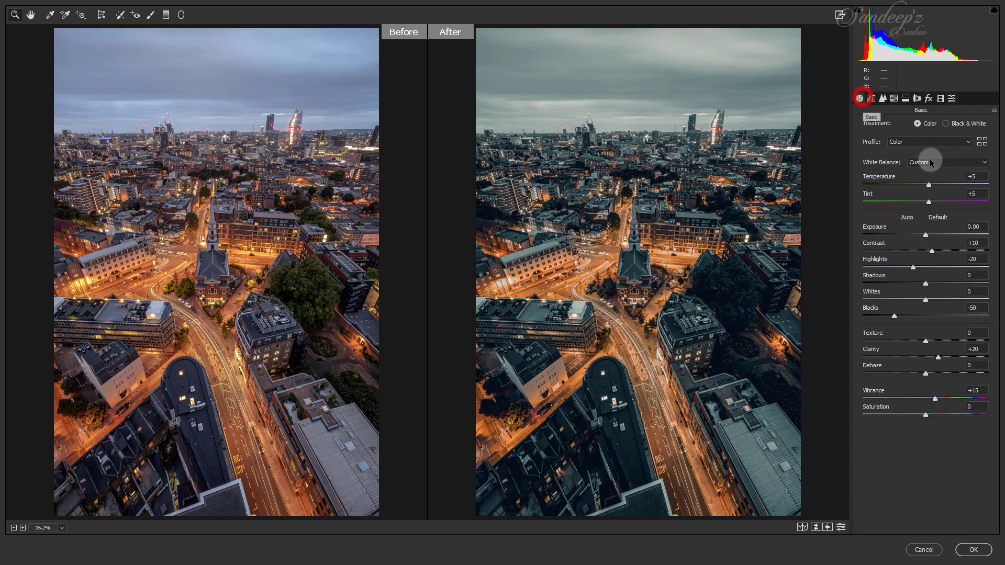
pyautogui.moveTo(935, 257); pyautogui.dragTo(935, 255)
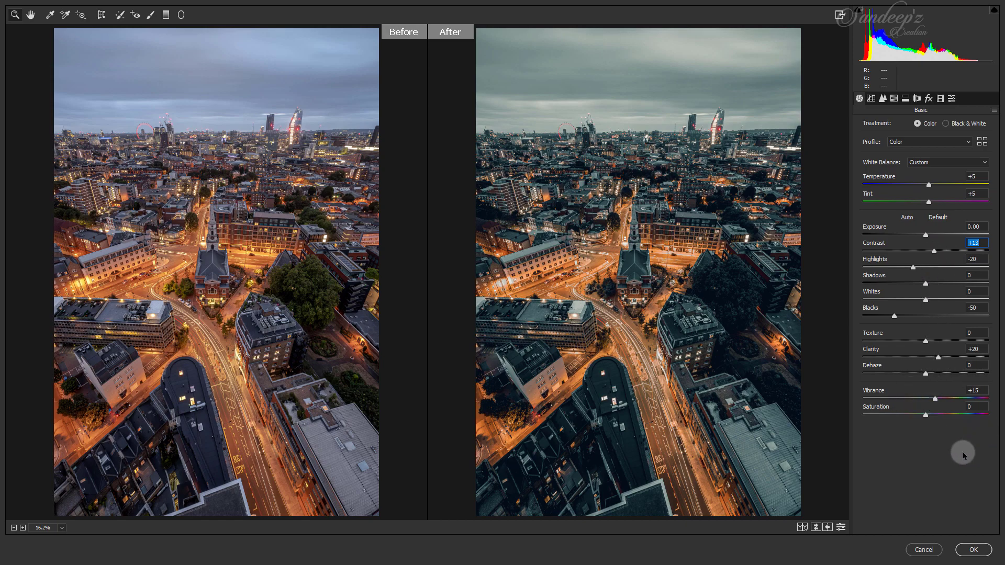
pyautogui.click(968, 550)
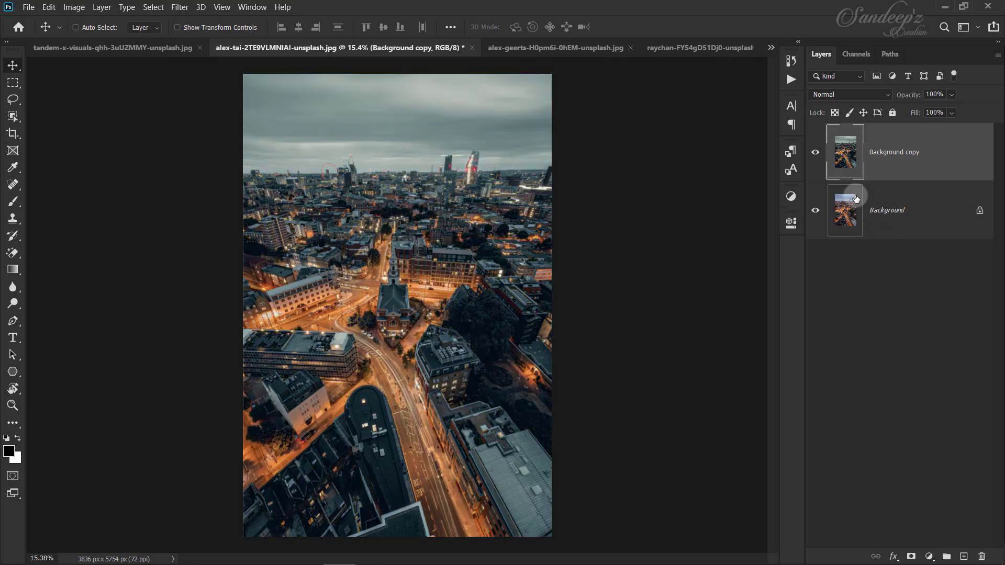
# Compare the graded city photo with the original by switching the Background copy's visibility off and on repeatedly
pyautogui.click(816, 156)
pyautogui.click(816, 156)
pyautogui.click(818, 158)
pyautogui.click(818, 157)
pyautogui.click(818, 157)
pyautogui.click(818, 157)
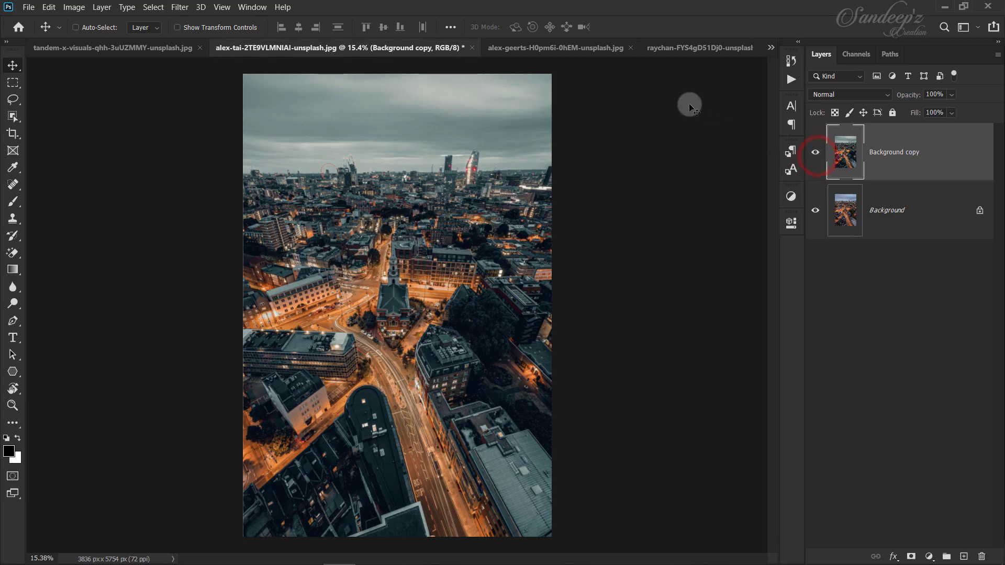
# Switch to the photo of the woman by the mountain lake, duplicate its Background layer and reapply the last Camera Raw filter
pyautogui.click(590, 46)
pyautogui.moveTo(930, 167); pyautogui.dragTo(963, 557)
pyautogui.click(179, 7)
pyautogui.click(180, 9)
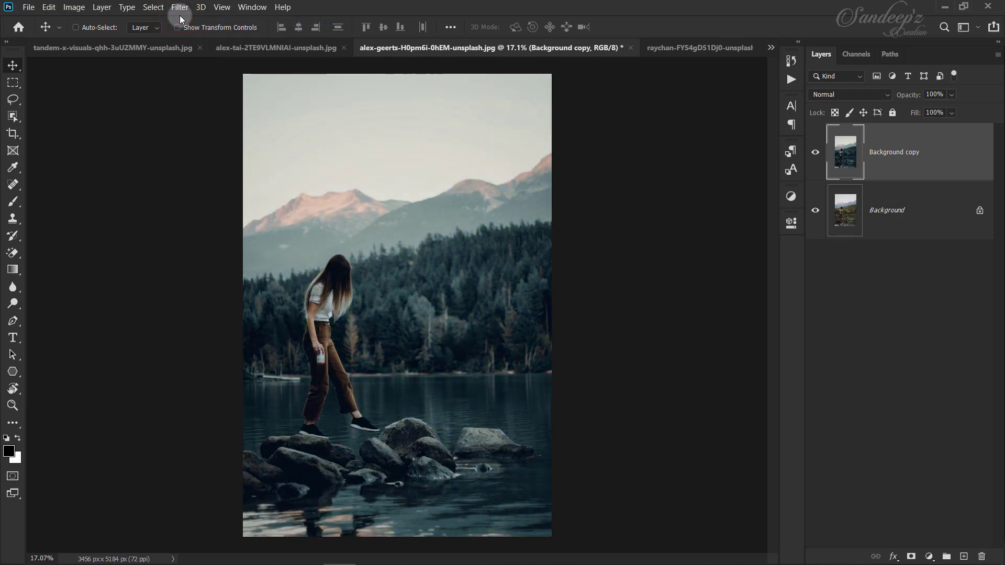
# Compare the graded lake photo with its original by switching the Background copy's visibility off and on repeatedly
pyautogui.click(816, 151)
pyautogui.click(816, 152)
pyautogui.click(815, 151)
pyautogui.click(821, 152)
pyautogui.click(820, 152)
pyautogui.click(821, 152)
# Switch to the photo of the woman among green bushes and reapply the last Camera Raw filter to its Background layer
pyautogui.click(649, 47)
pyautogui.click(180, 7)
pyautogui.click(179, 23)
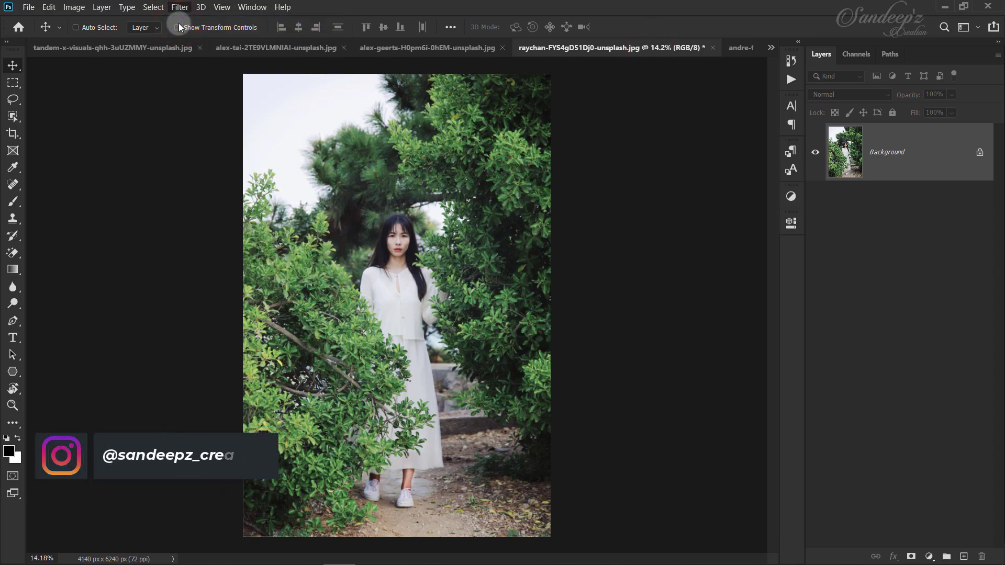
# Compare the bushes photo before and after the grade by repeatedly undoing and restoring the filter
pyautogui.hotkey('ctrl', 'z')
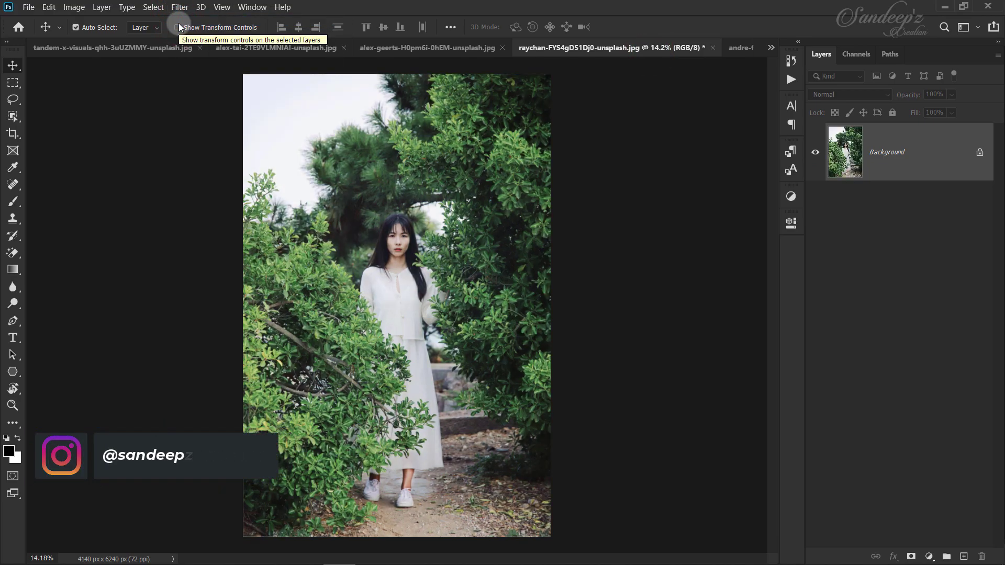
pyautogui.hotkey('ctrl', 'z')
pyautogui.hotkey('ctrl', 'z')
pyautogui.hotkey('ctrl', 'z')
pyautogui.hotkey('ctrl', 'z')
pyautogui.hotkey('ctrl', 'z')
# Switch to the snowy street photo with the red tram, duplicate its Background layer and reapply the last Camera Raw filter
pyautogui.click(740, 47)
pyautogui.moveTo(954, 153); pyautogui.dragTo(964, 557)
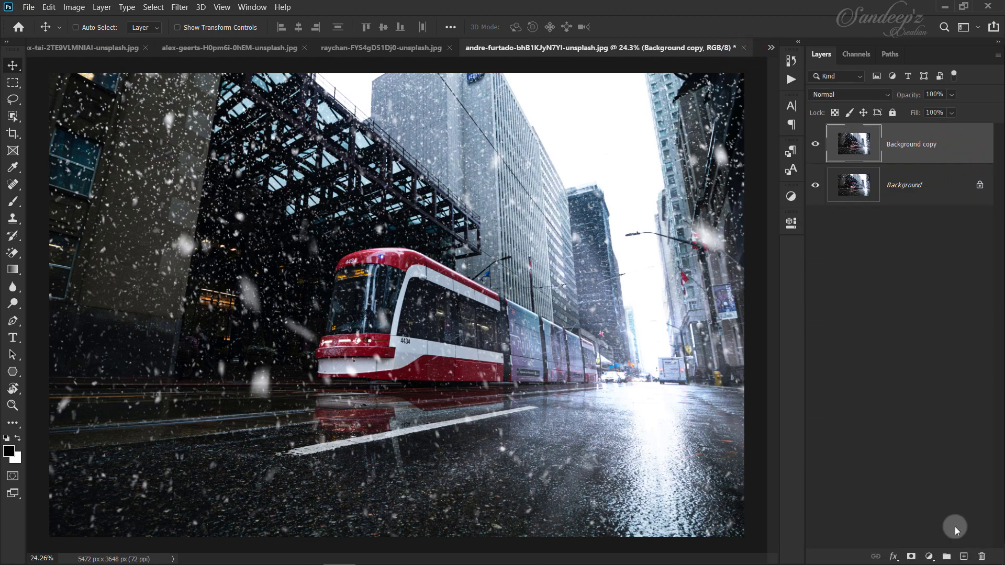
pyautogui.click(180, 7)
pyautogui.click(181, 14)
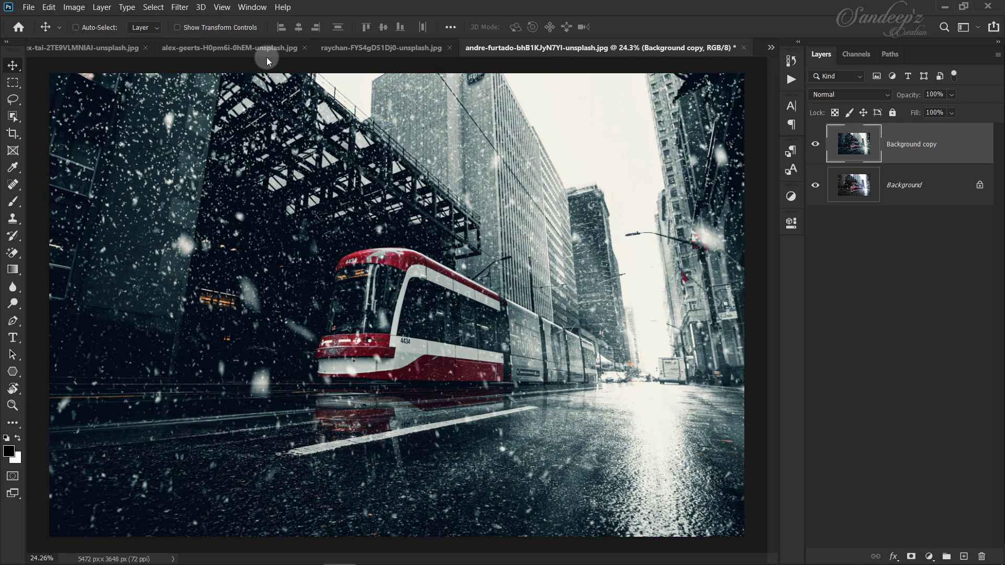
# Compare the graded tram photo with its original by switching the Background copy's visibility off and on repeatedly
pyautogui.click(815, 145)
pyautogui.click(816, 144)
pyautogui.click(815, 145)
pyautogui.click(815, 144)
pyautogui.click(815, 144)
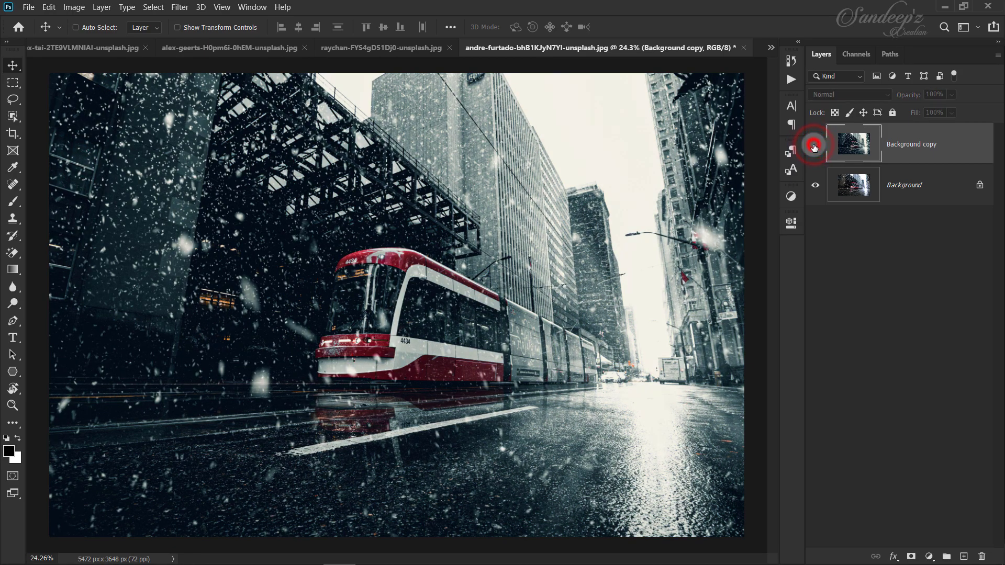
pyautogui.click(815, 146)
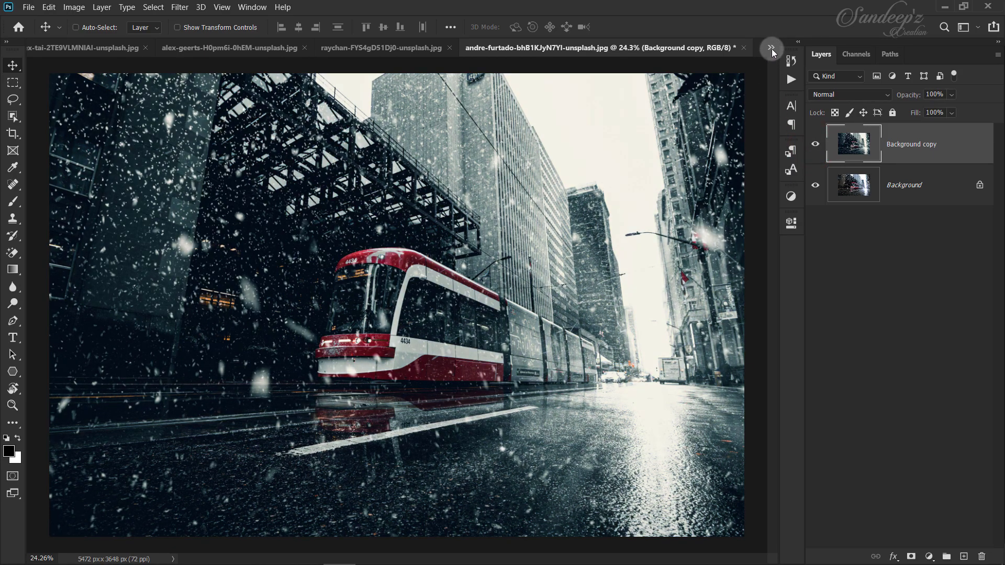